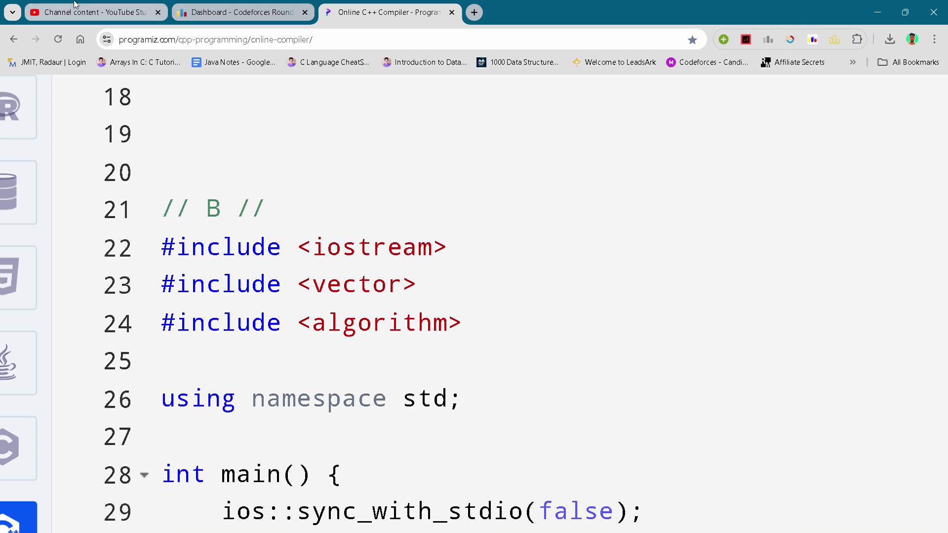
- Switch to the Codeforces Round 969 (Div. 2) contest dashboard tab
left_click(253, 8)
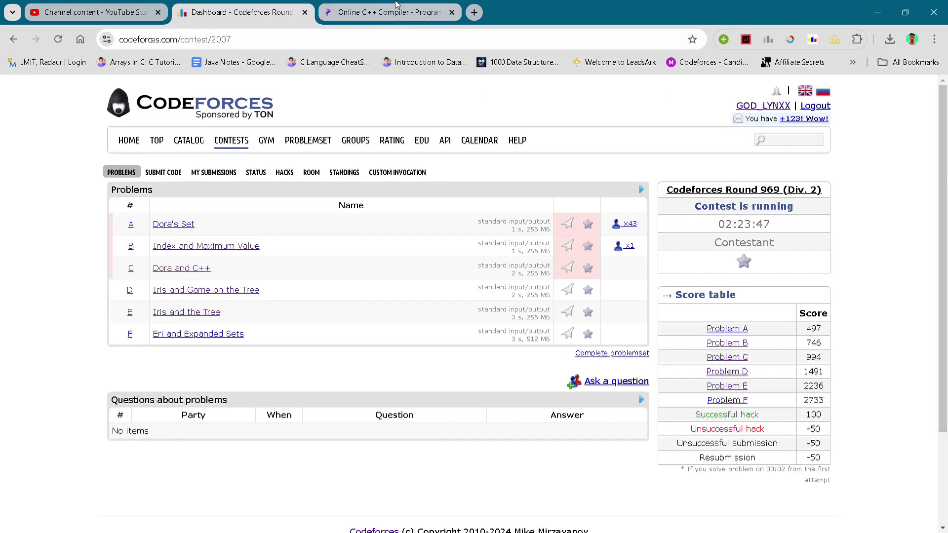
- Reload the Round 969 problem list and return to the compiler's problem B code
key("F5")
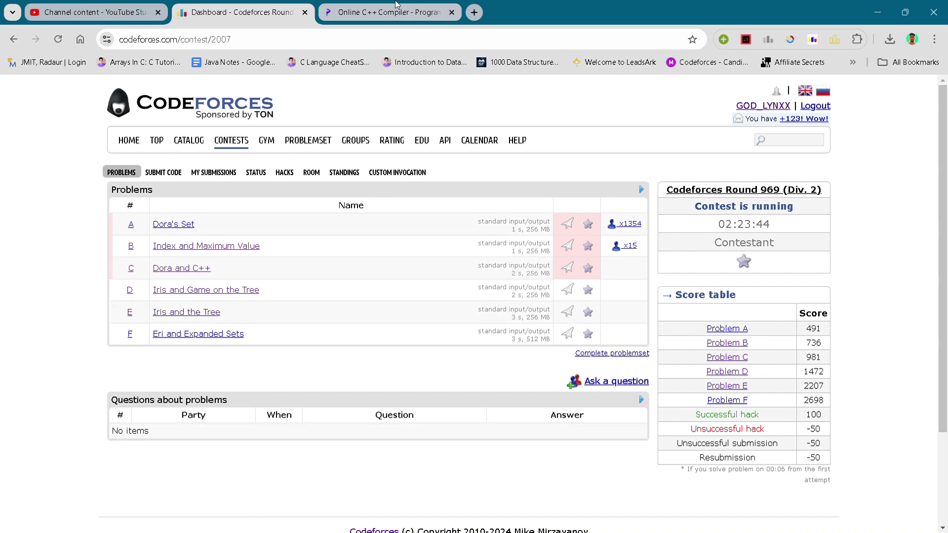
left_click(396, 5)
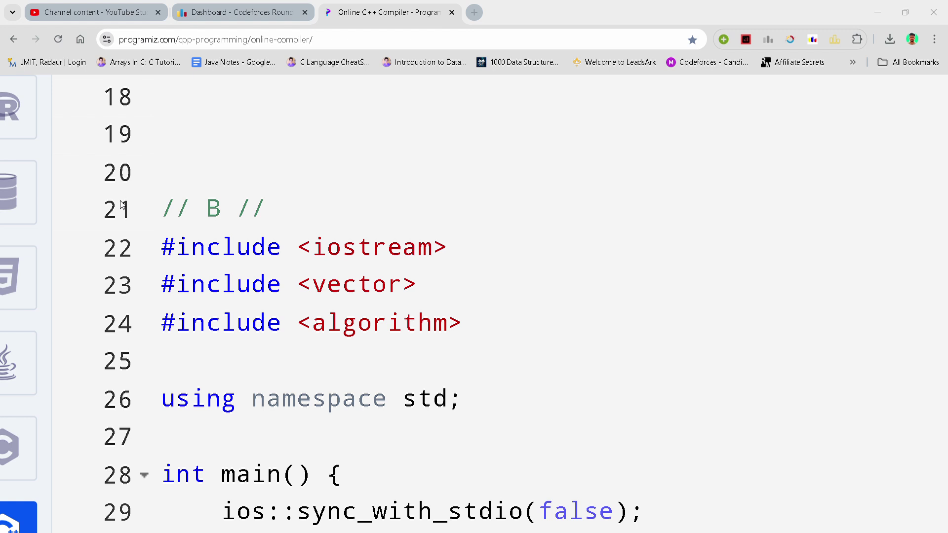
- Step through the iostream and algorithm includes and the using namespace std line
left_click(573, 211)
left_click(353, 252)
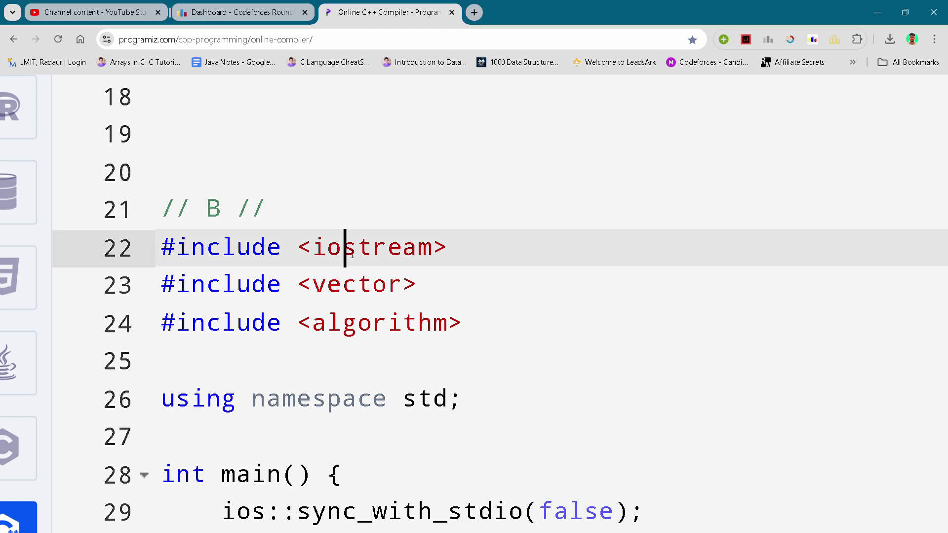
left_click(469, 249)
scroll(469, 250, "down", 1)
scroll(469, 250, "down", 1)
left_click(469, 250)
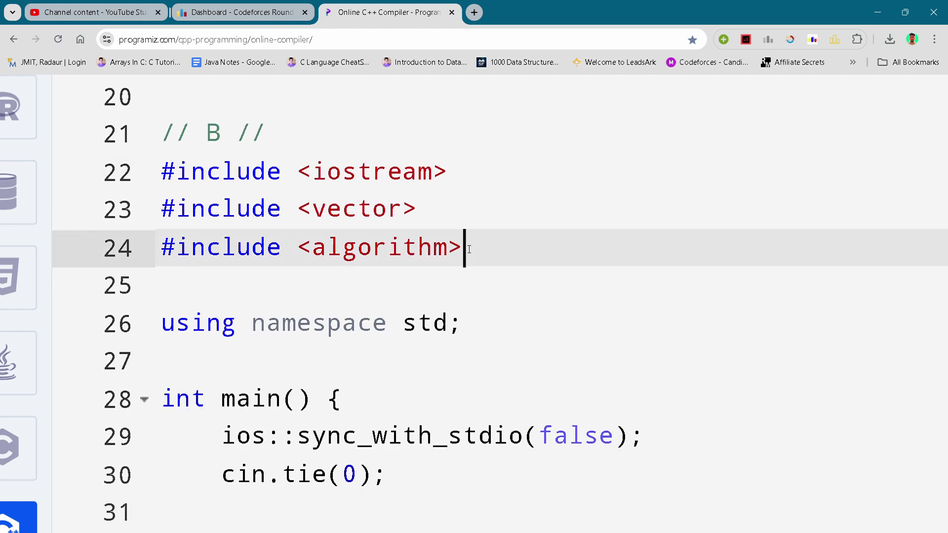
scroll(469, 250, "down", 1)
left_click(469, 249)
scroll(469, 249, "down", 1)
left_click(469, 250)
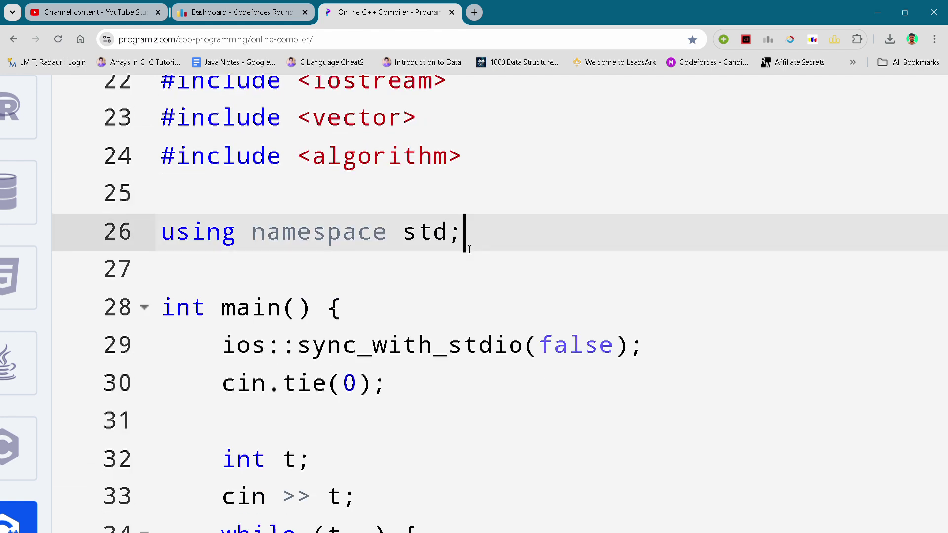
- Walk through main's opening, the fast input setup, reading t, and the while loop
left_click(429, 281)
scroll(428, 281, "down", 1)
left_click(429, 281)
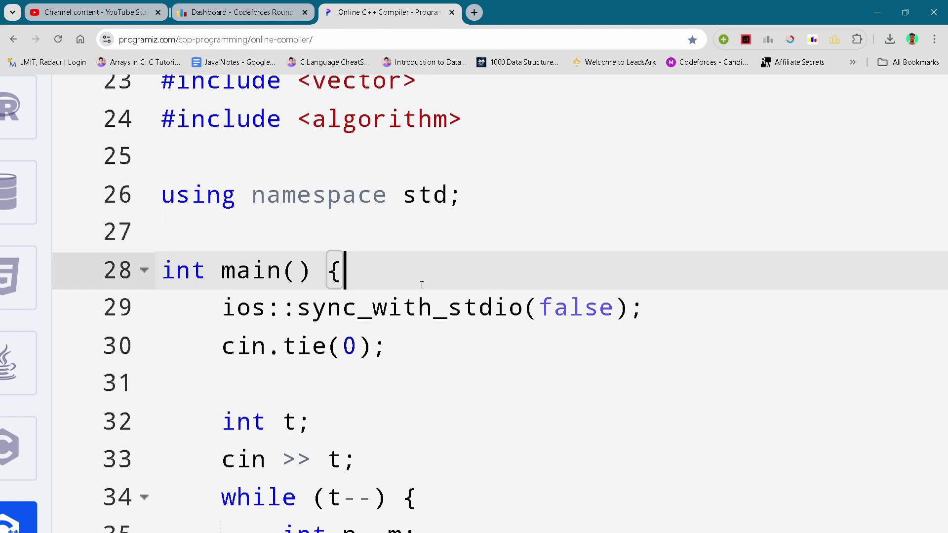
left_click(487, 365)
scroll(487, 365, "down", 1)
left_click(487, 365)
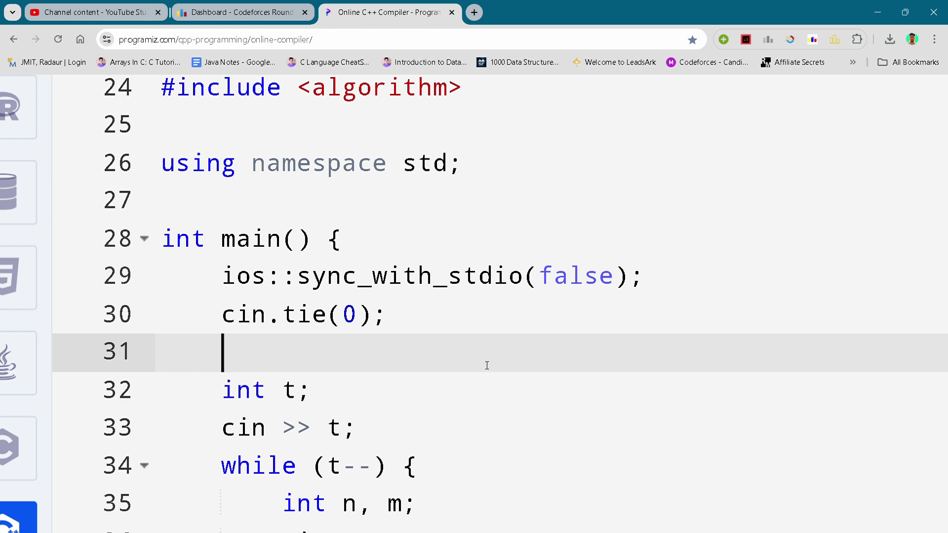
scroll(487, 365, "down", 1)
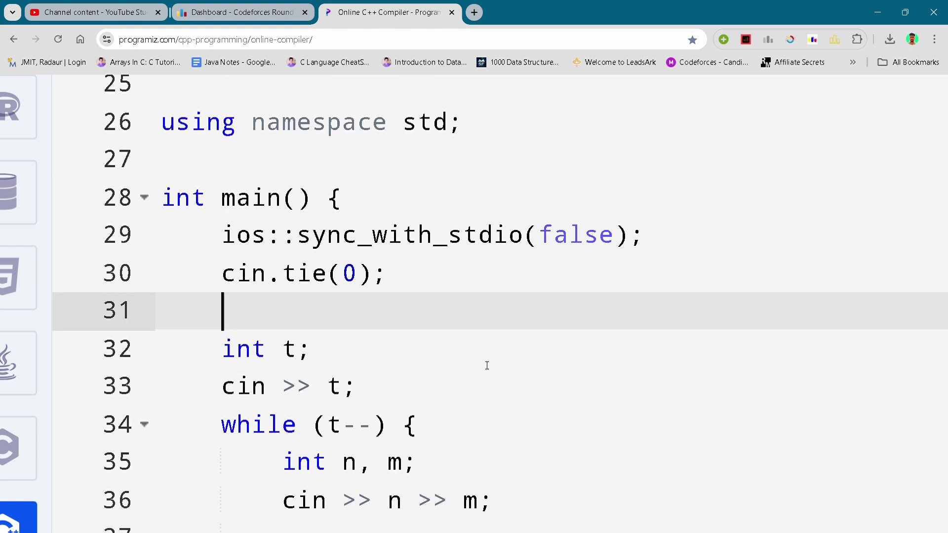
scroll(486, 365, "down", 1)
left_click(487, 365)
scroll(487, 365, "down", 1)
left_click(487, 365)
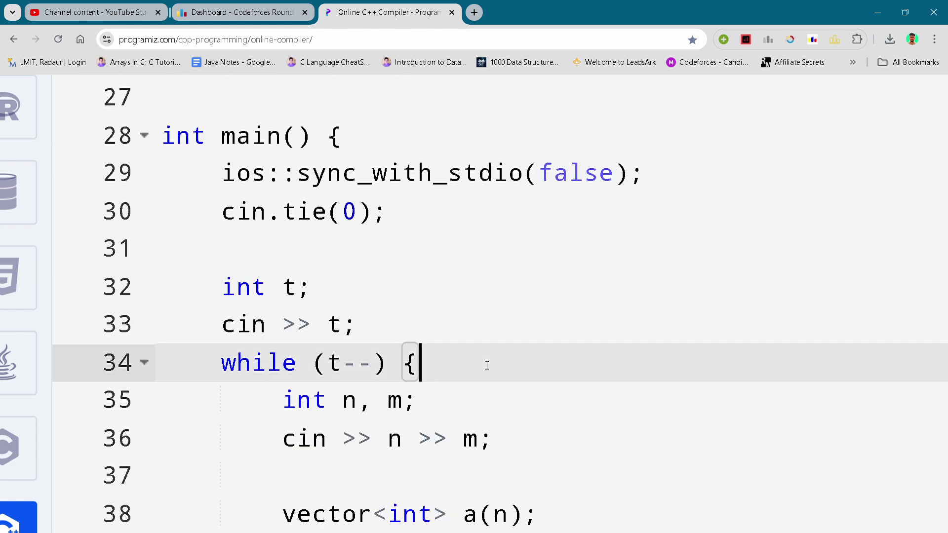
- Step through declaring and reading n, m and the array a
left_click(496, 415)
scroll(496, 416, "down", 1)
left_click(478, 431)
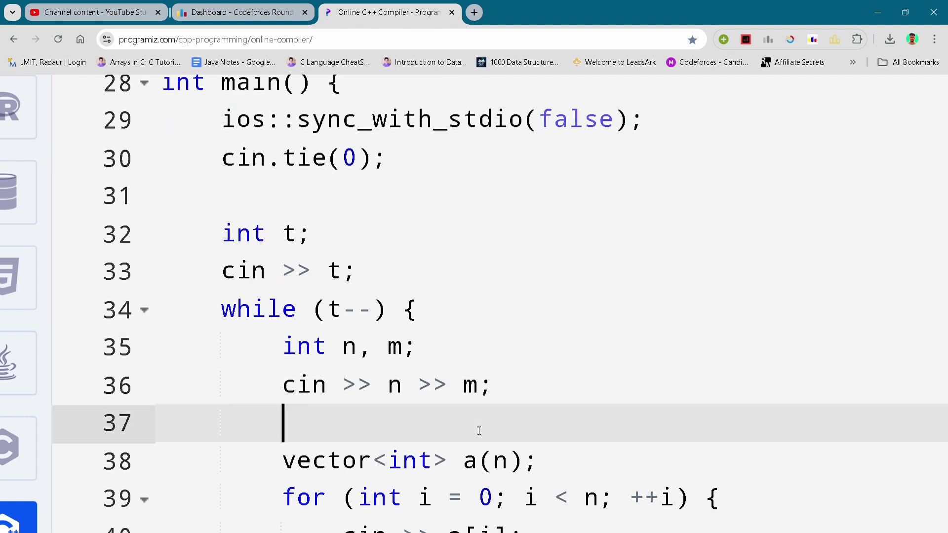
scroll(565, 424, "down", 1)
left_click(566, 423)
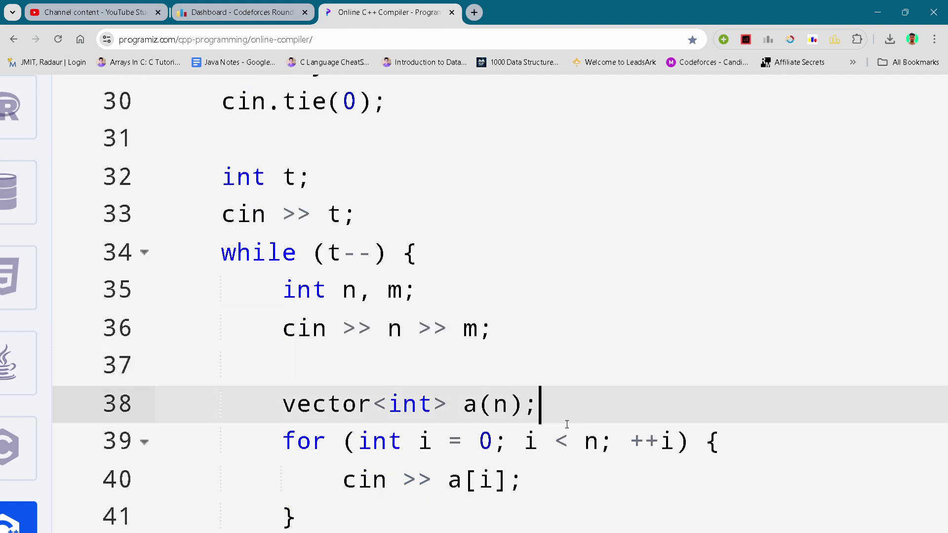
scroll(567, 424, "down", 1)
left_click(567, 424)
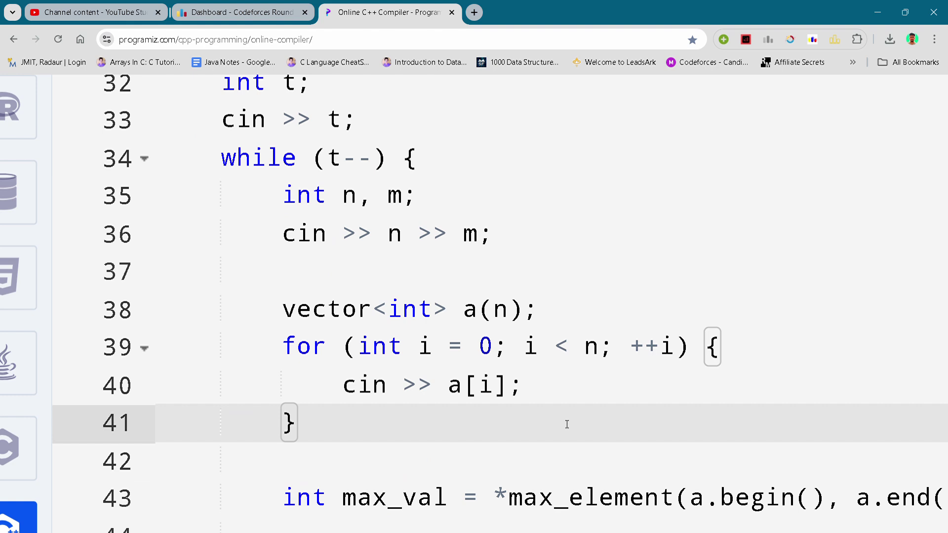
- Step past max_val to the char c and int l, r declarations and their input
left_click(445, 465)
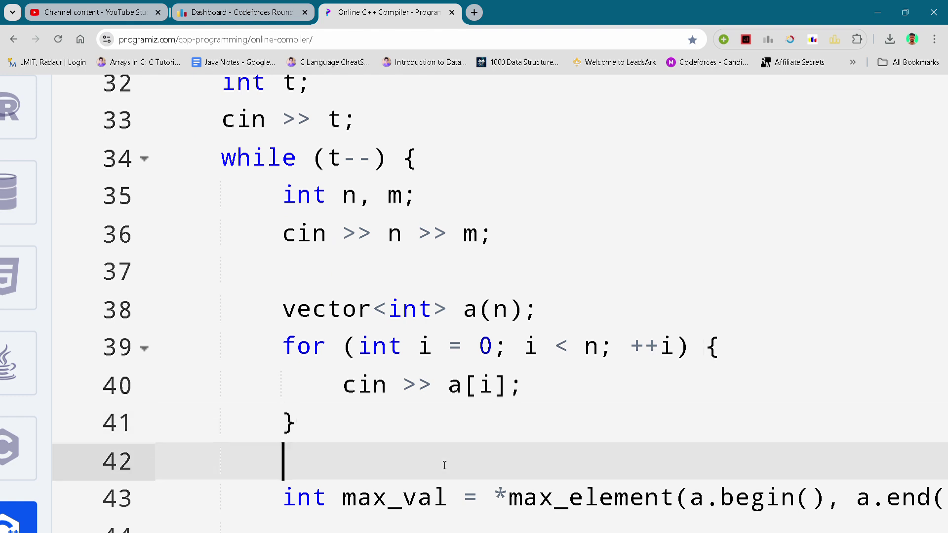
scroll(444, 465, "down", 1)
left_click(444, 465)
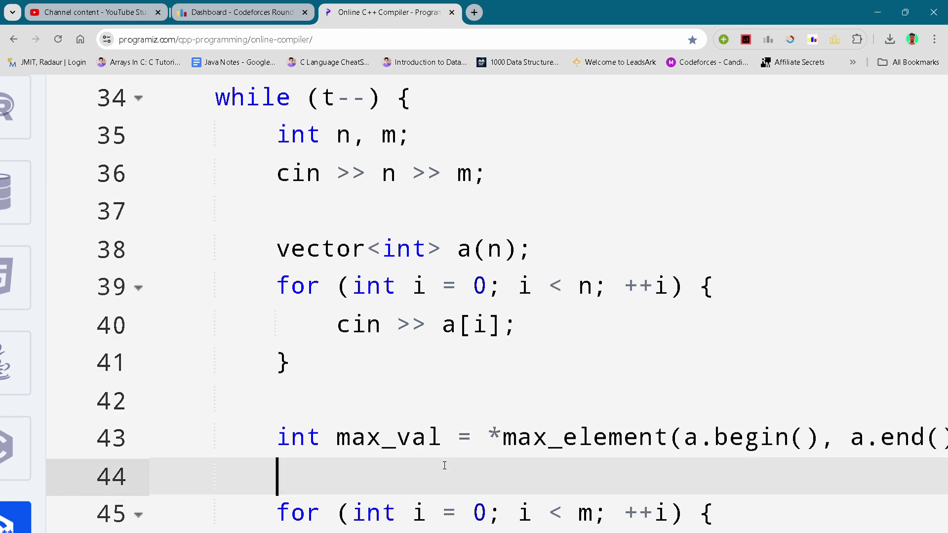
scroll(444, 465, "right", 3)
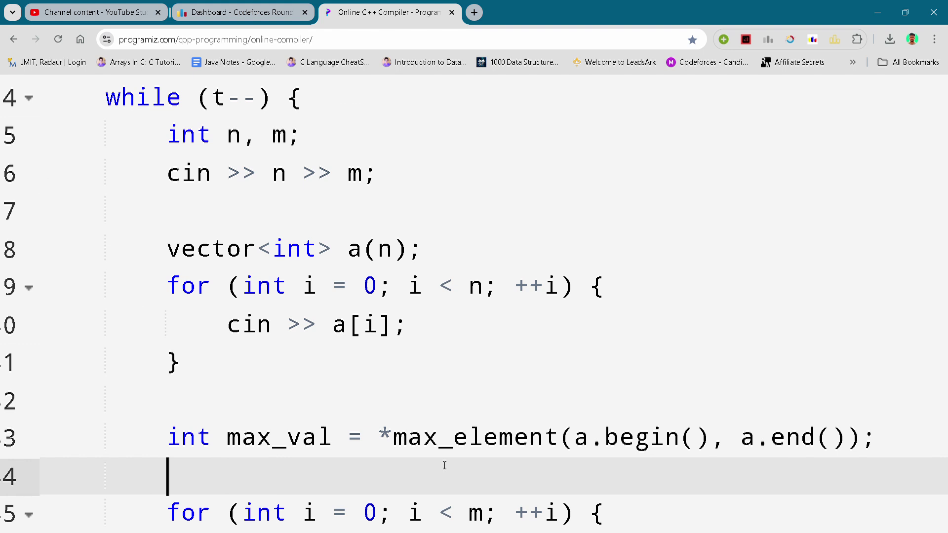
scroll(445, 466, "down", 2)
left_click(444, 465)
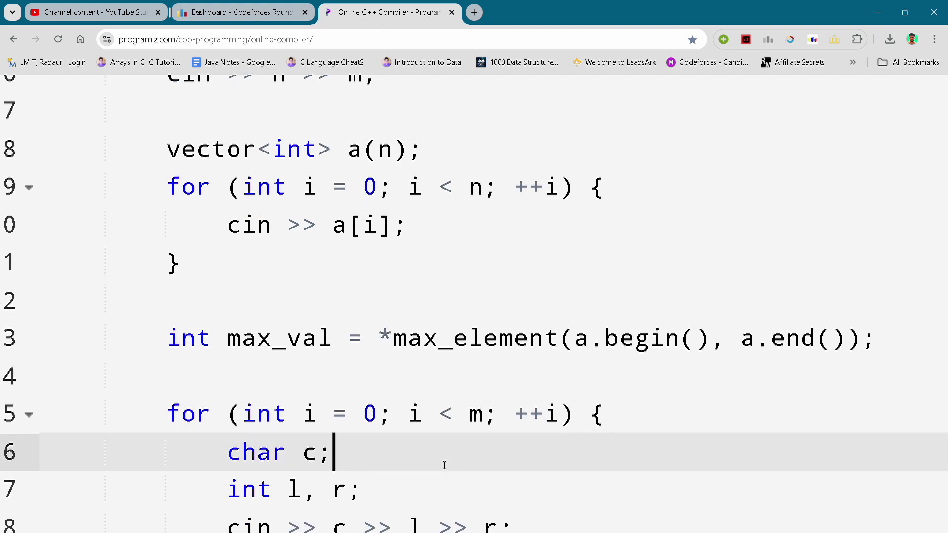
scroll(444, 465, "down", 1)
left_click(444, 465)
scroll(444, 466, "down", 1)
left_click(444, 466)
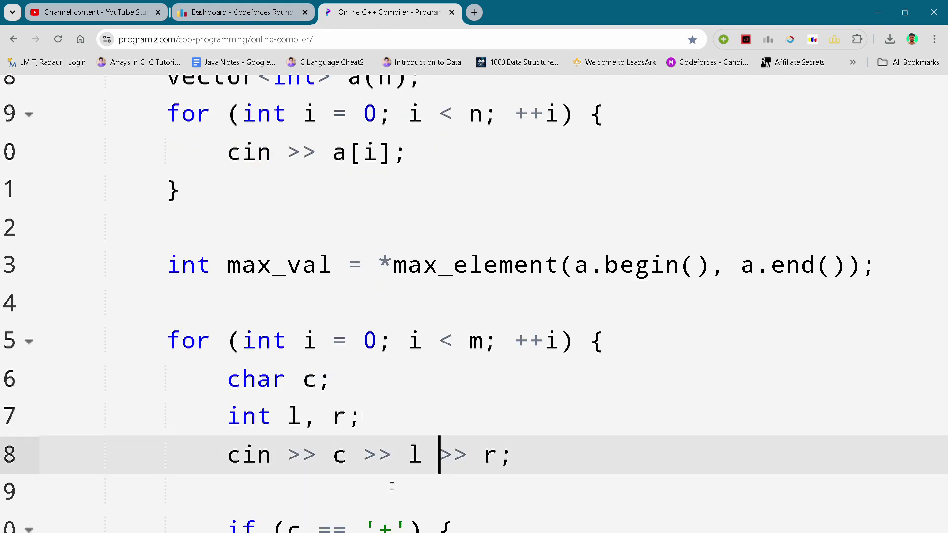
- Walk through the '+' branch incrementing a[j] and the '-' branch decrementing it
left_click(369, 497)
scroll(369, 498, "down", 1)
left_click(368, 498)
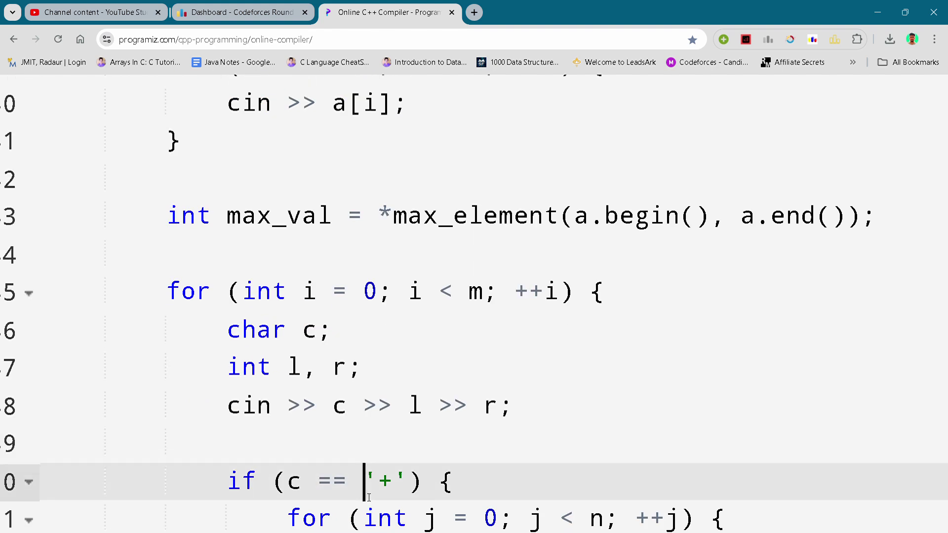
scroll(368, 497, "down", 3)
left_click(368, 498)
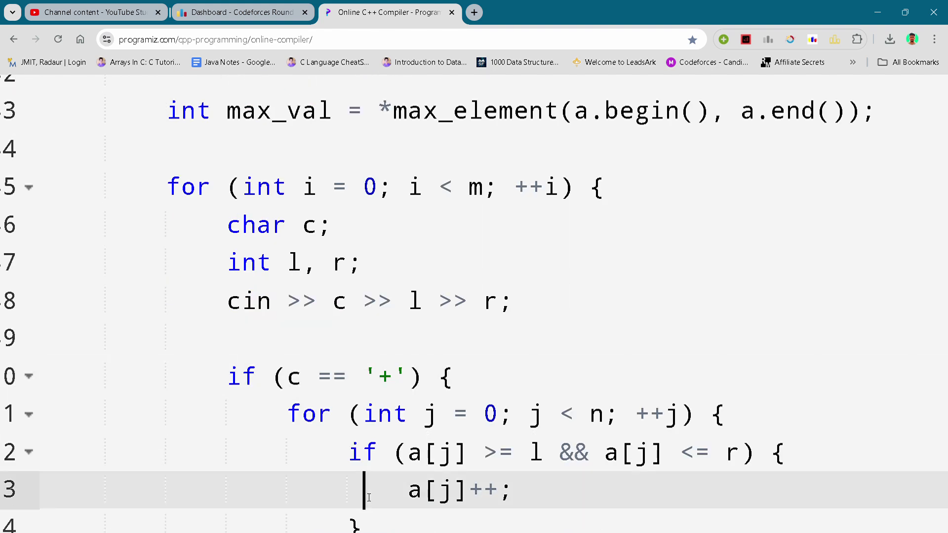
scroll(369, 498, "down", 1)
left_click(369, 495)
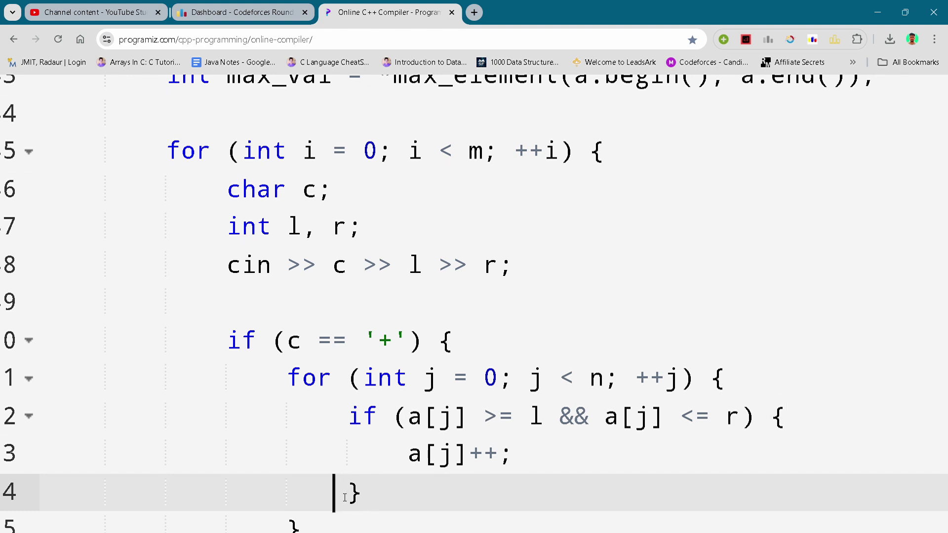
scroll(345, 497, "down", 1)
left_click(344, 498)
scroll(344, 499, "down", 2)
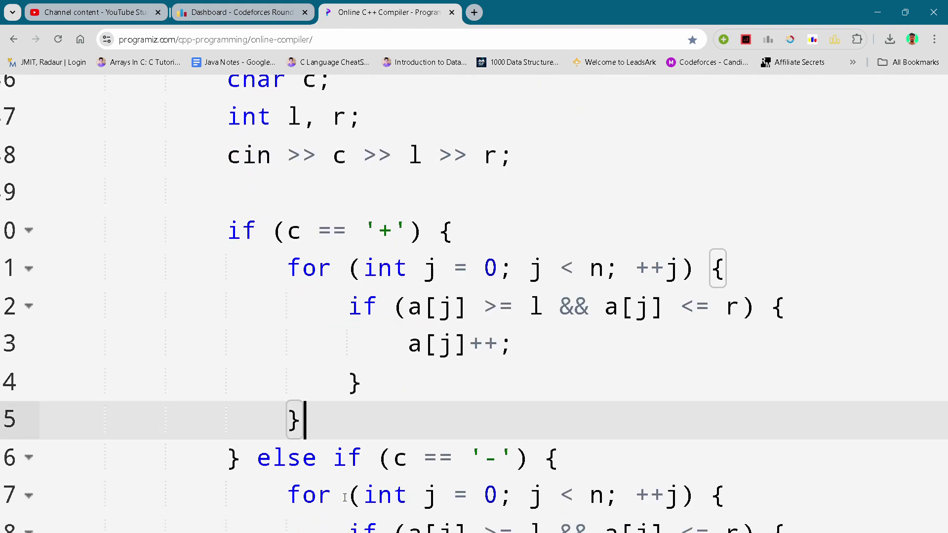
left_click(344, 498)
scroll(345, 498, "down", 2)
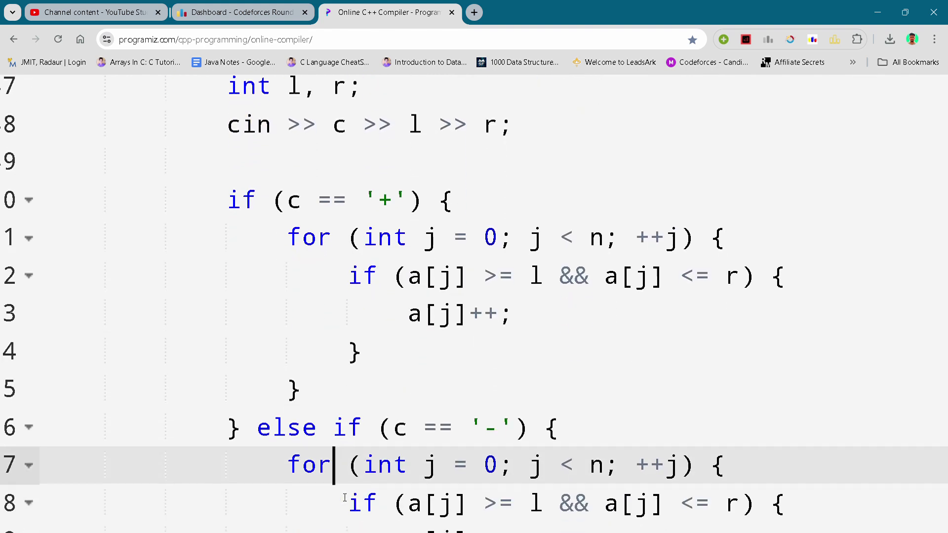
left_click(345, 498)
scroll(344, 498, "down", 2)
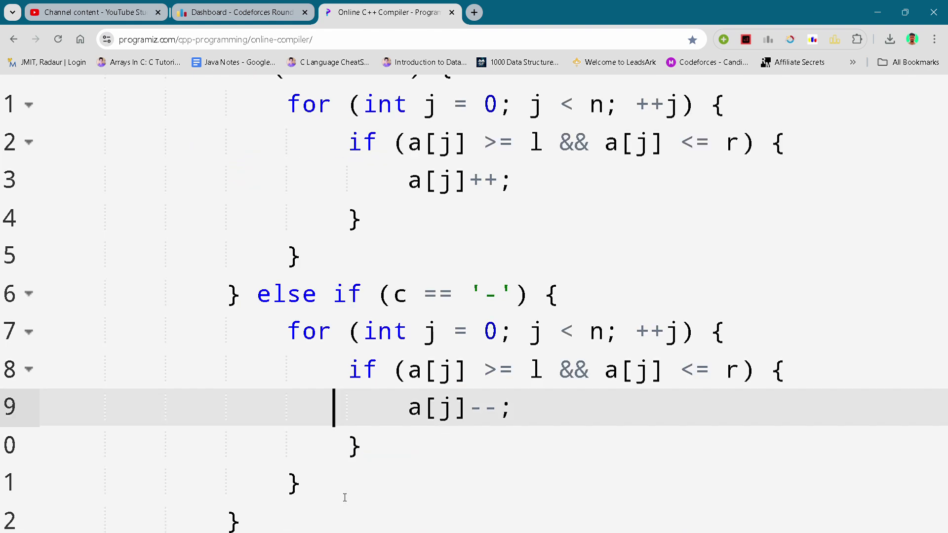
- Step to the max_val output line, the endl line, and the end of the while loop
left_click(345, 497)
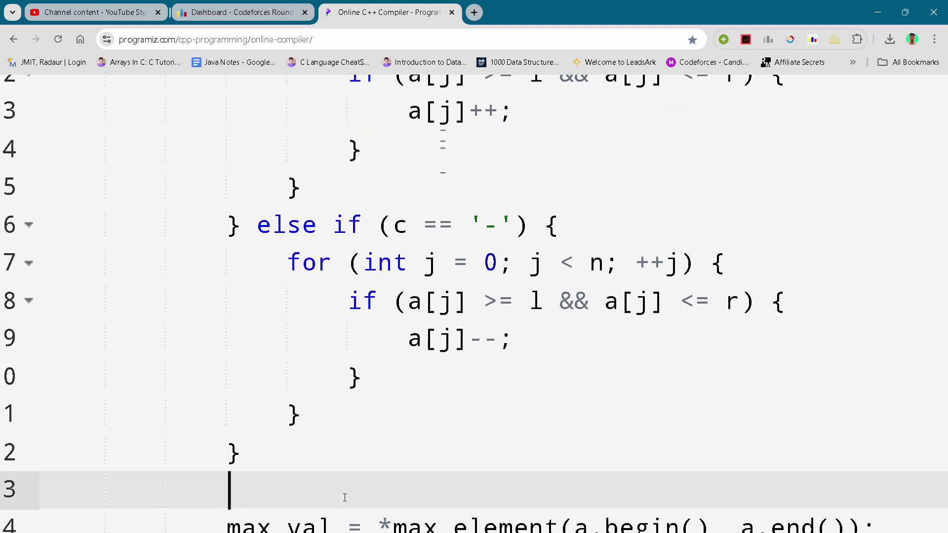
scroll(345, 497, "down", 2)
left_click(345, 498)
scroll(345, 498, "down", 2)
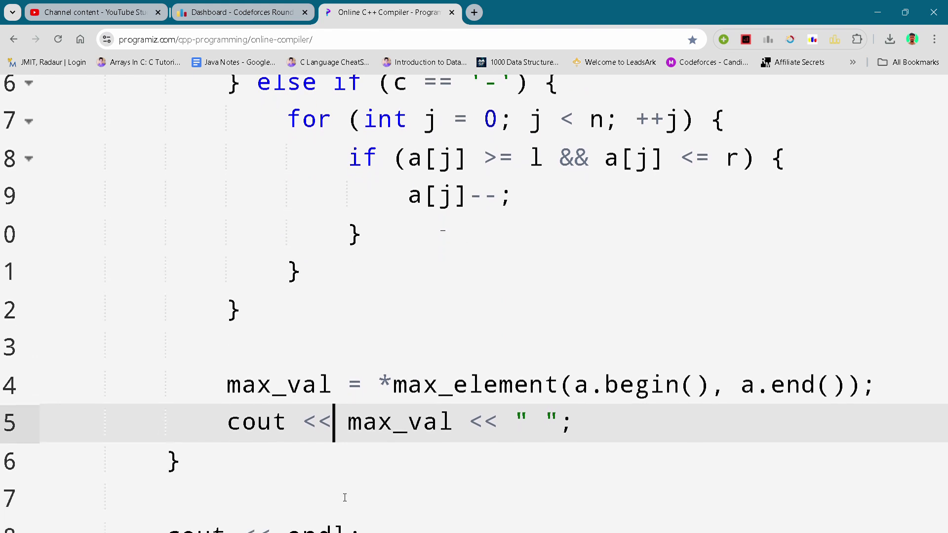
key("Down")
key("Down")
key("Down")
scroll(345, 497, "down", 1)
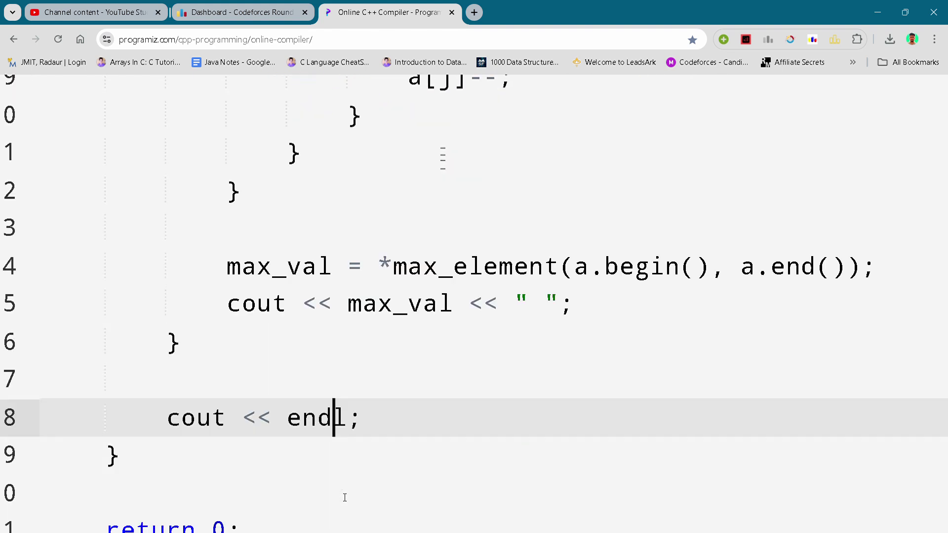
scroll(345, 498, "down", 1)
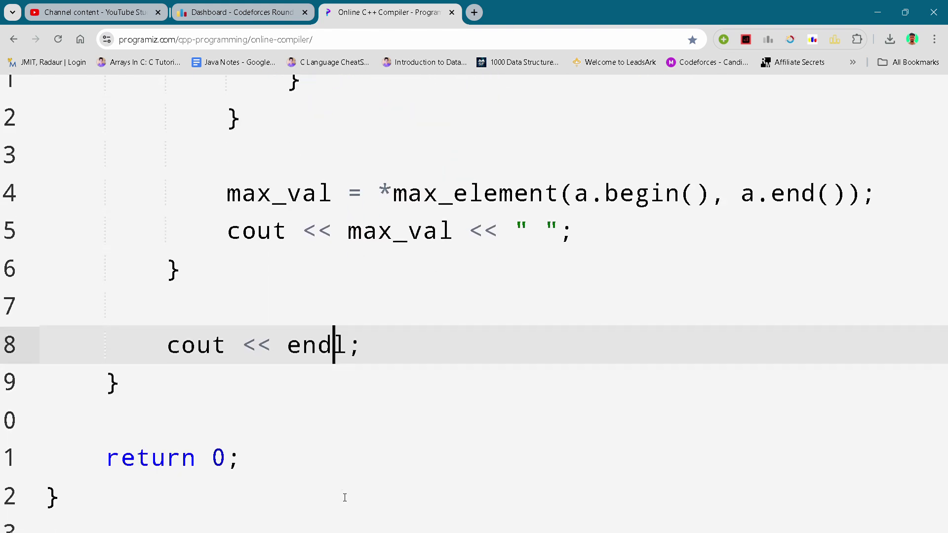
left_click(263, 378)
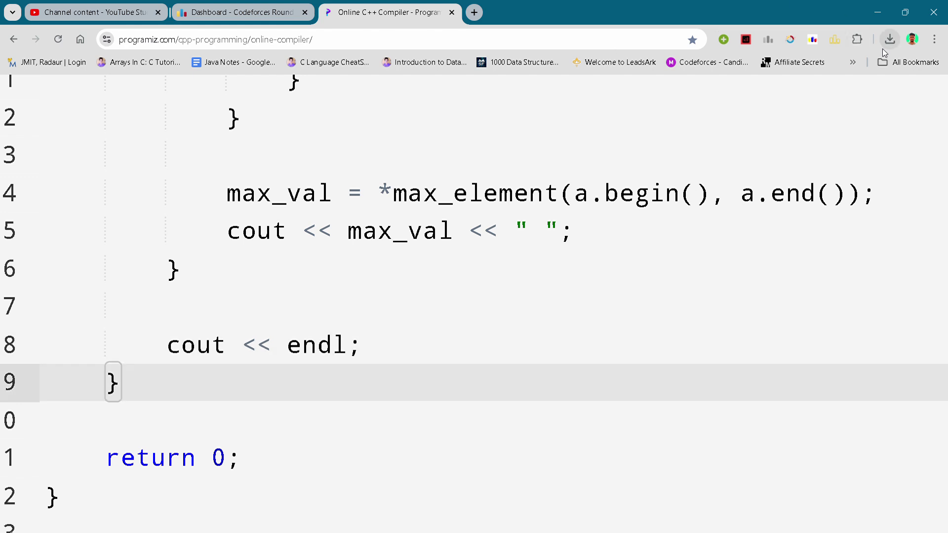